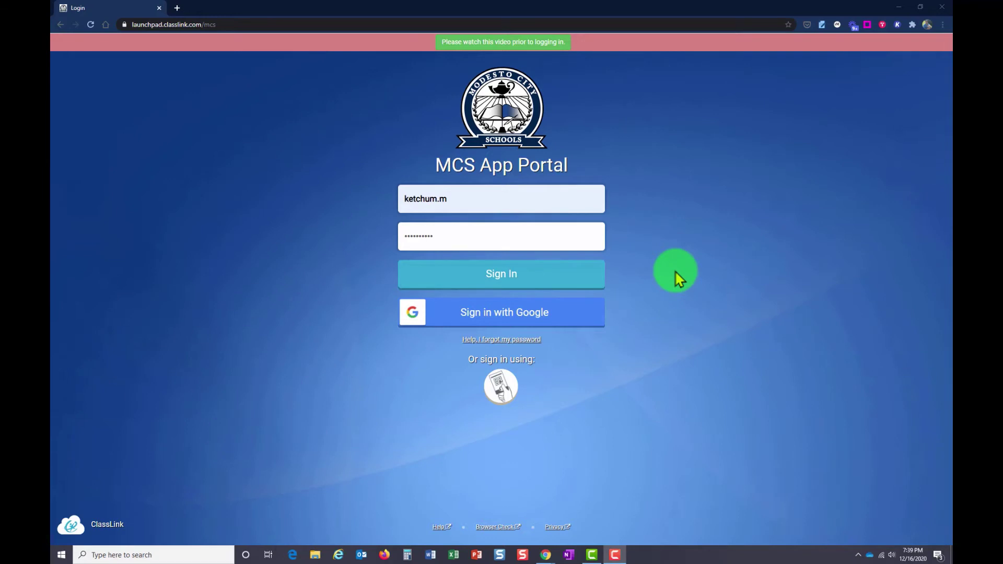
Step: Sign in to ClassLink and launch PowerTeacher from the apps list
click(574, 275)
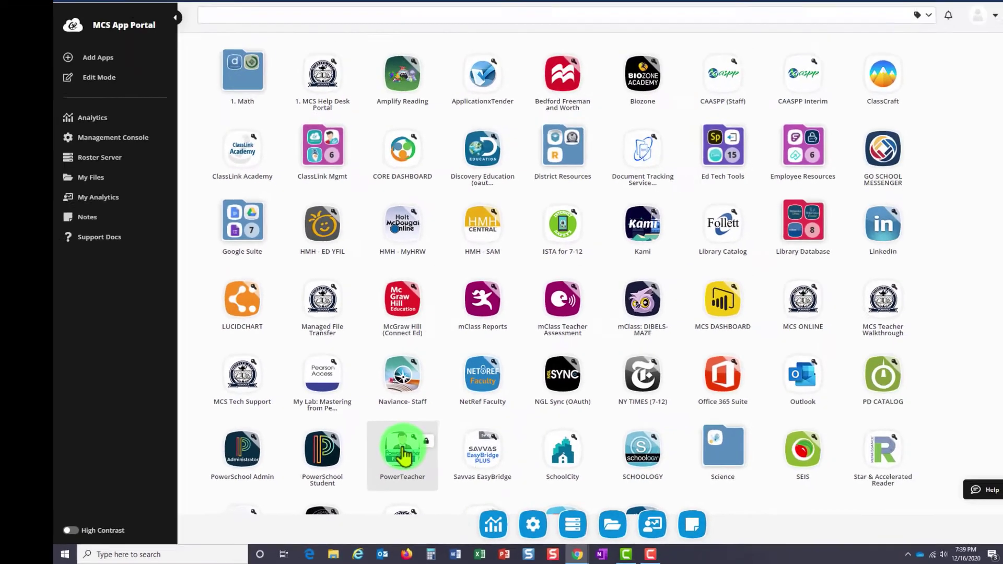
click(403, 452)
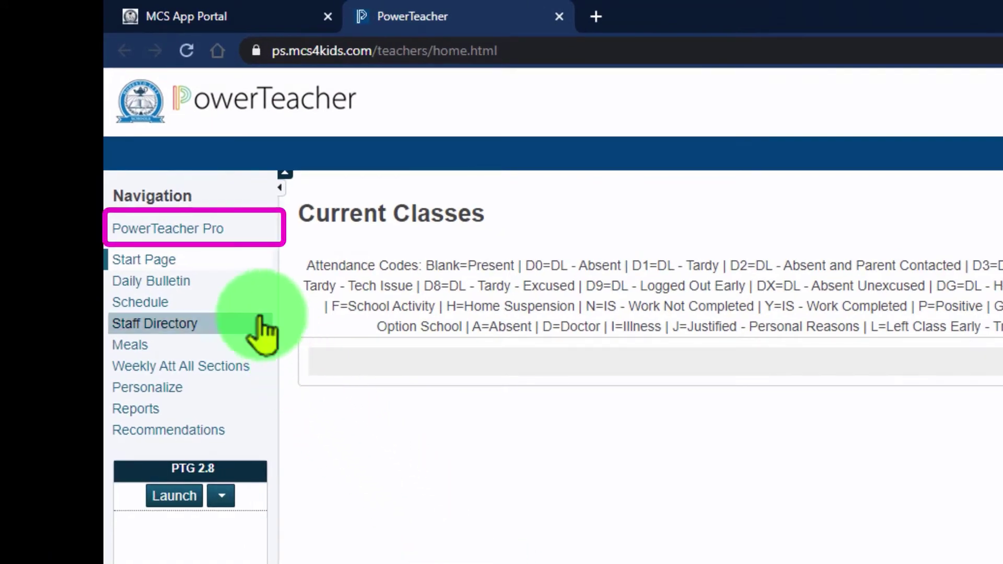
Step: In PowerTeacher Pro Class Grade Scales, expand the Default Alpha Grade Scale to show cutoffs A+ 98 to F 0
click(209, 237)
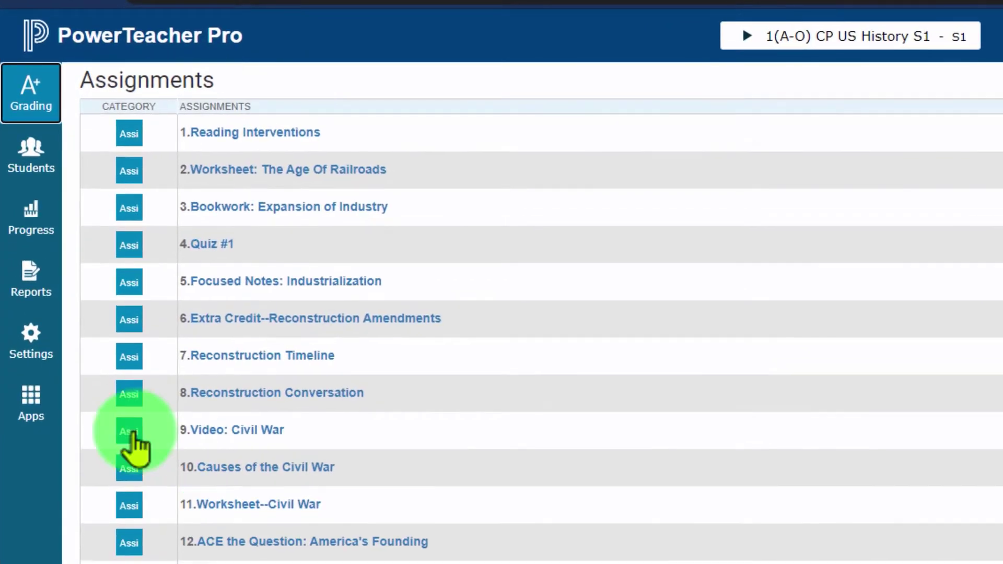
click(34, 339)
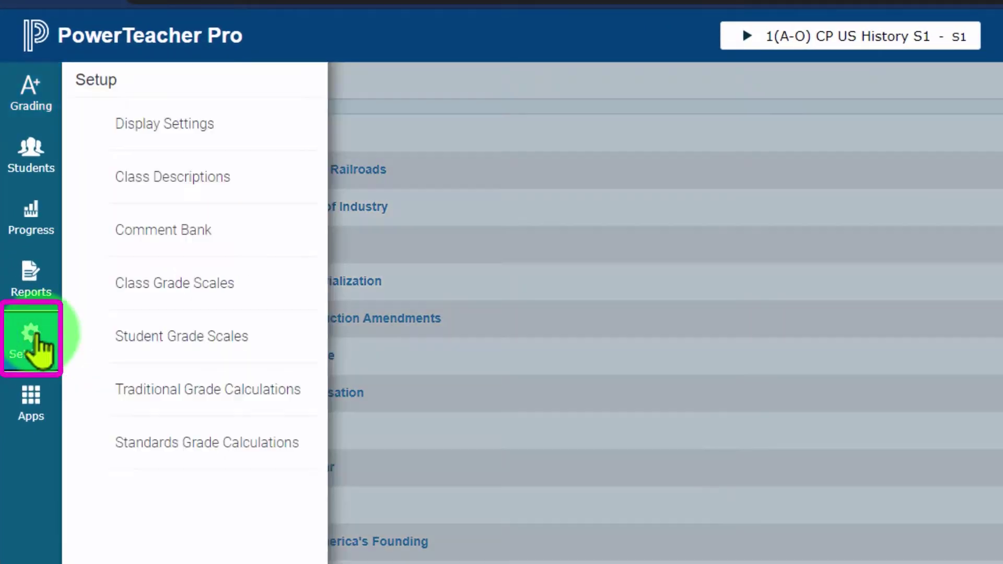
click(196, 299)
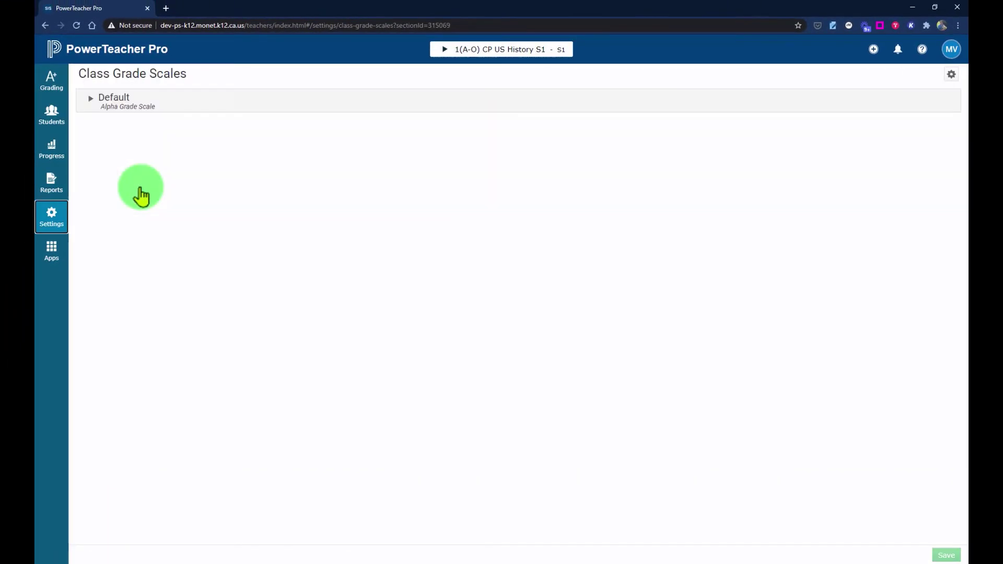
click(181, 108)
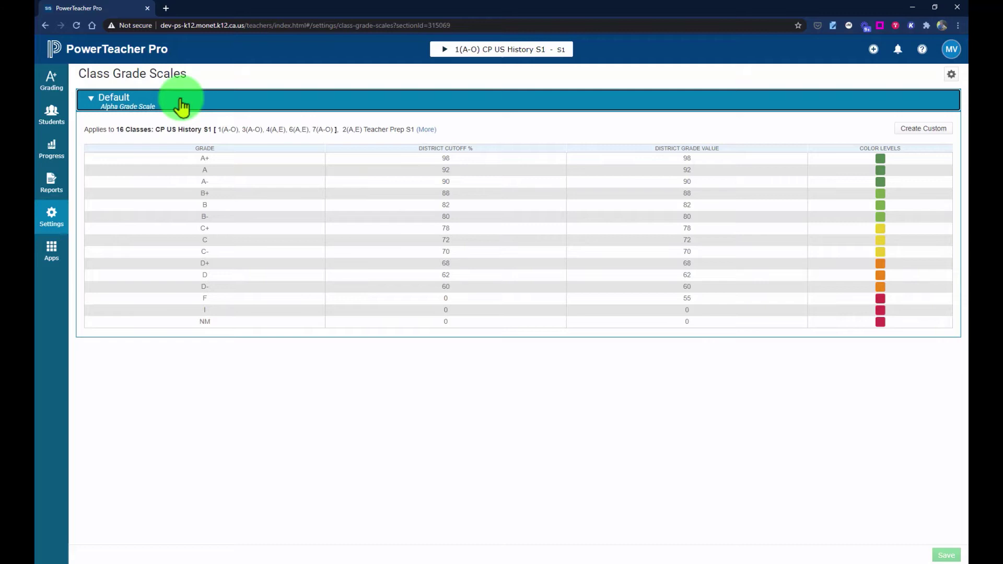
Step: Create a 'US History' custom scale for CP US History sections 1, 3, 4, 6 and 7
click(929, 132)
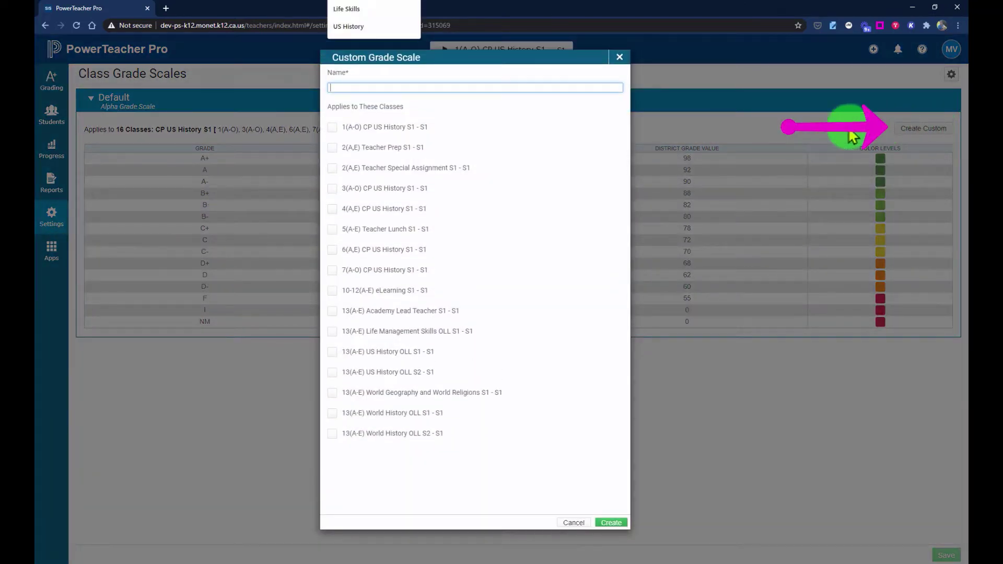
click(438, 87)
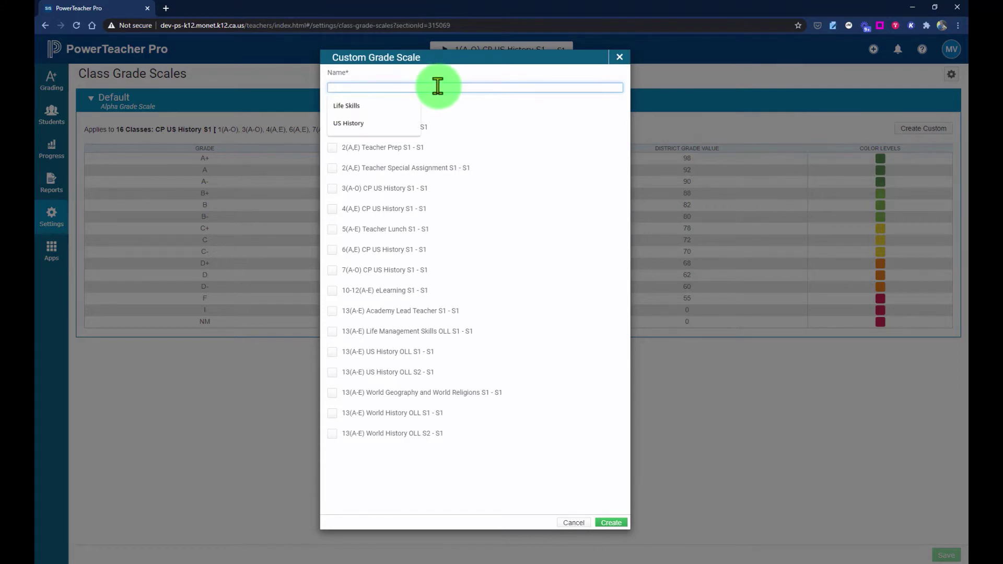
click(377, 124)
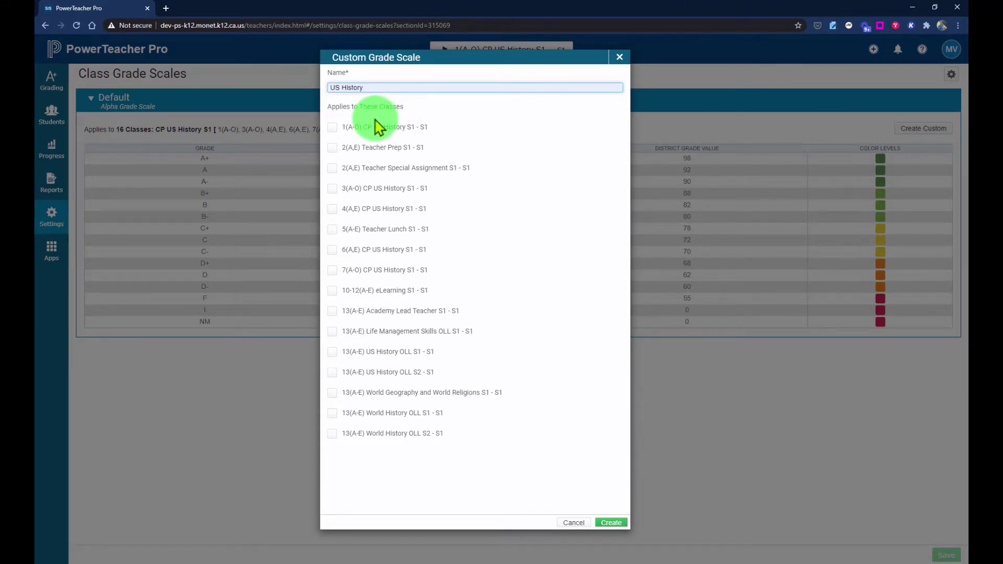
click(332, 129)
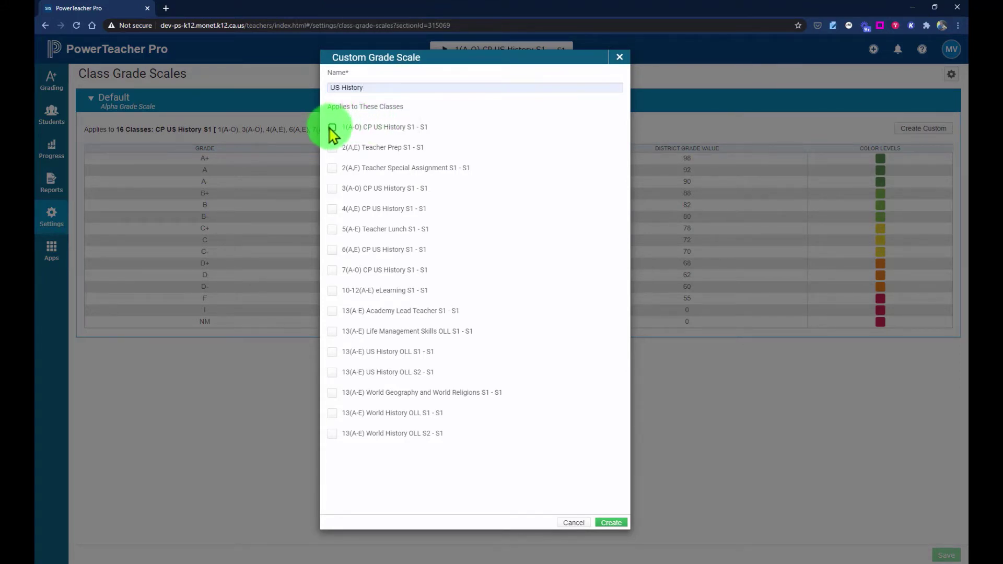
click(333, 190)
click(333, 210)
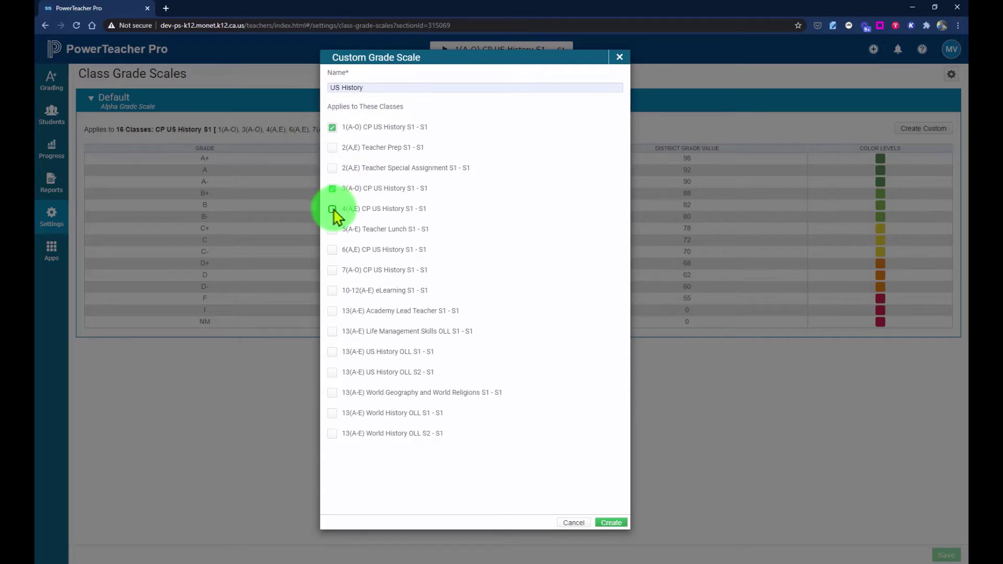
click(332, 251)
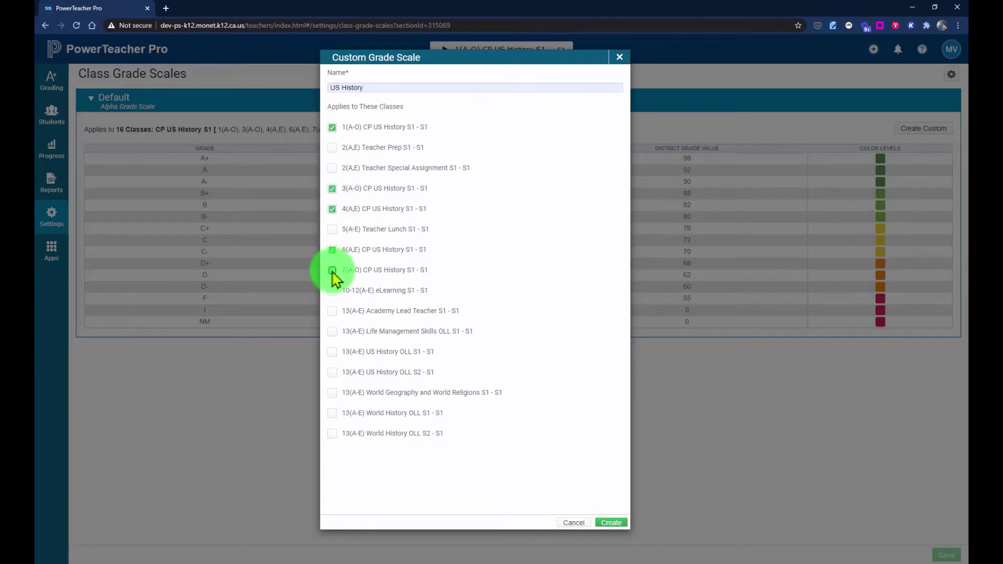
click(332, 271)
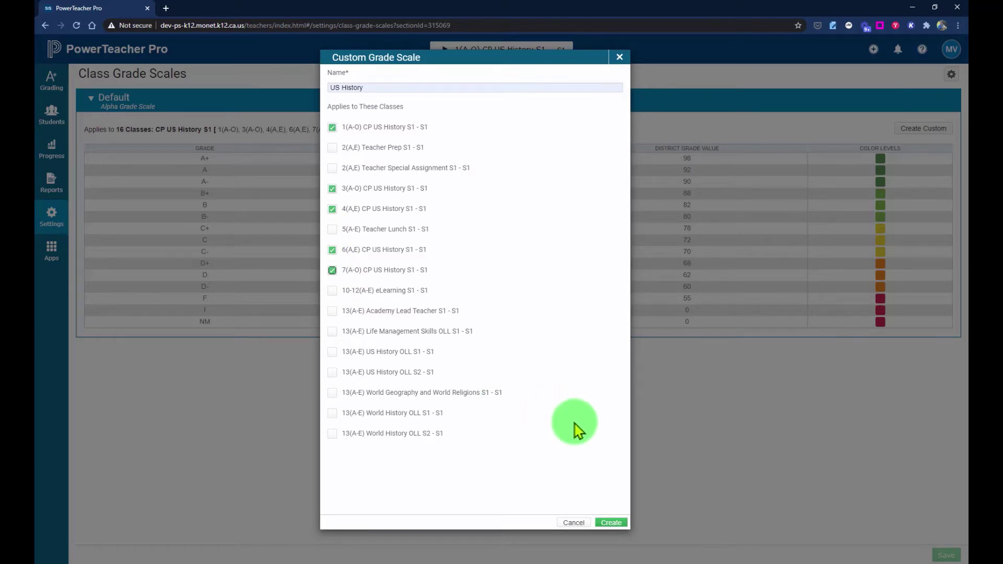
click(612, 523)
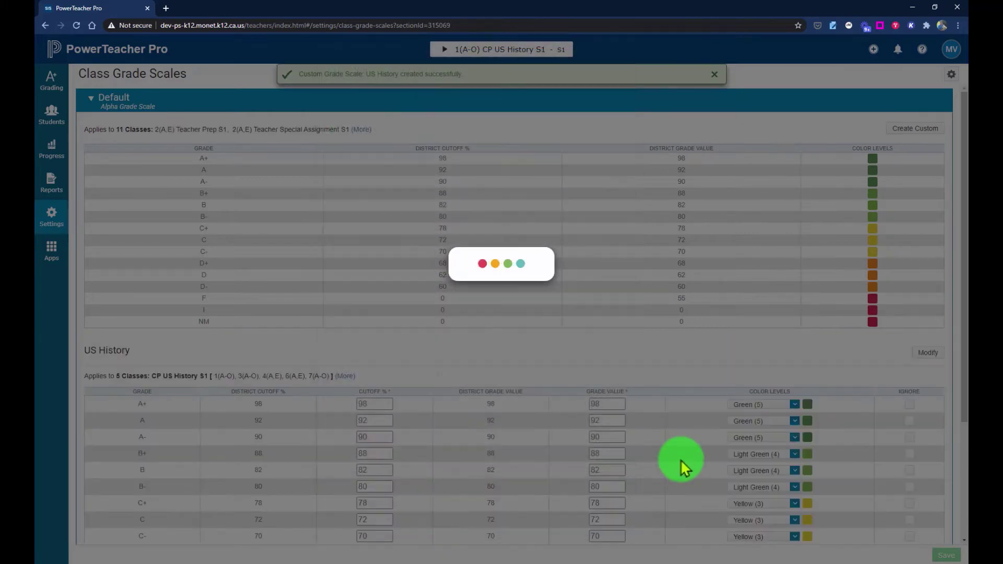
Step: Review the new US History scale table, then view the Grade Scales.pdf reference chart
scroll(644, 449, down, 3)
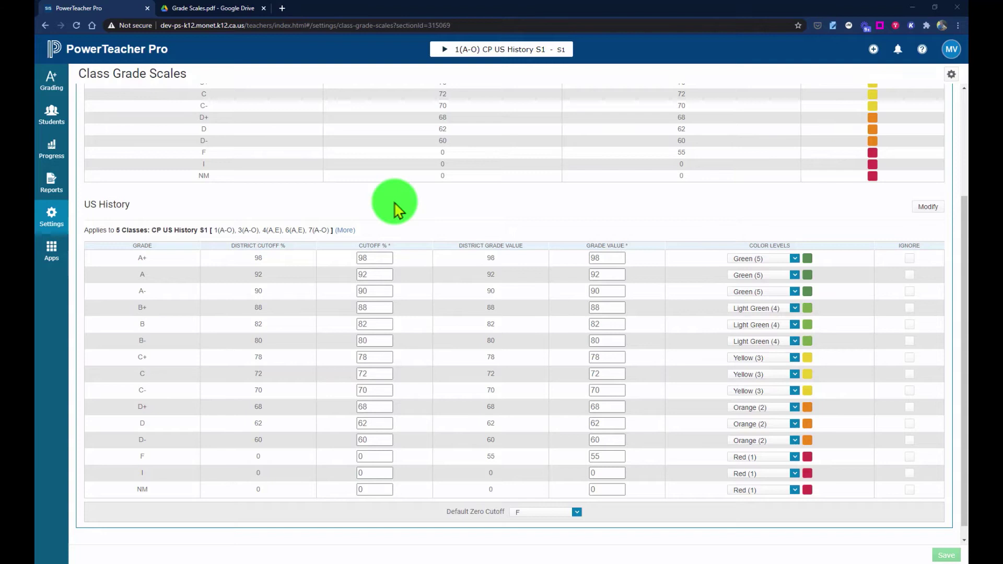
click(198, 10)
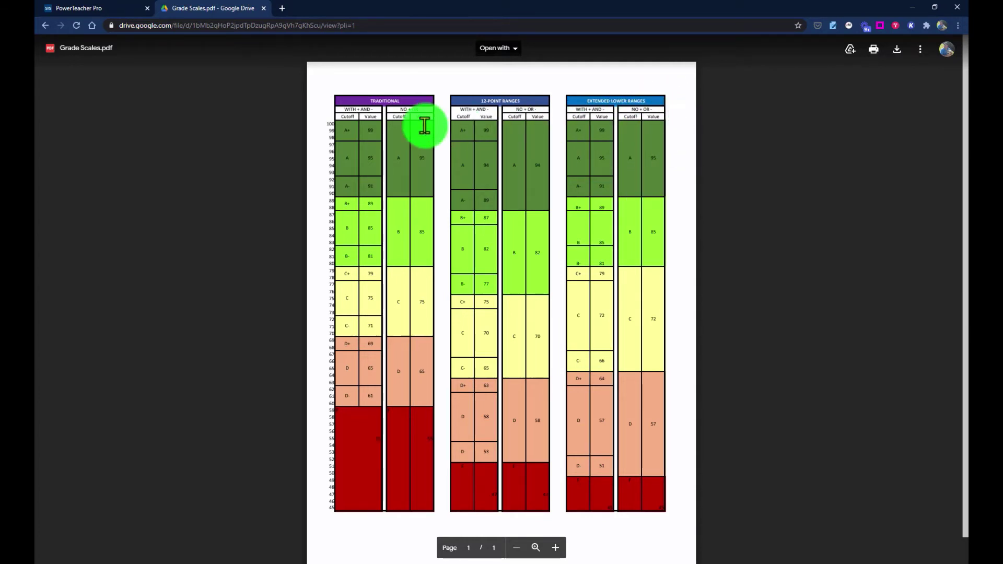
Step: Switch back to PowerTeacher Pro's US History grade scale
click(95, 12)
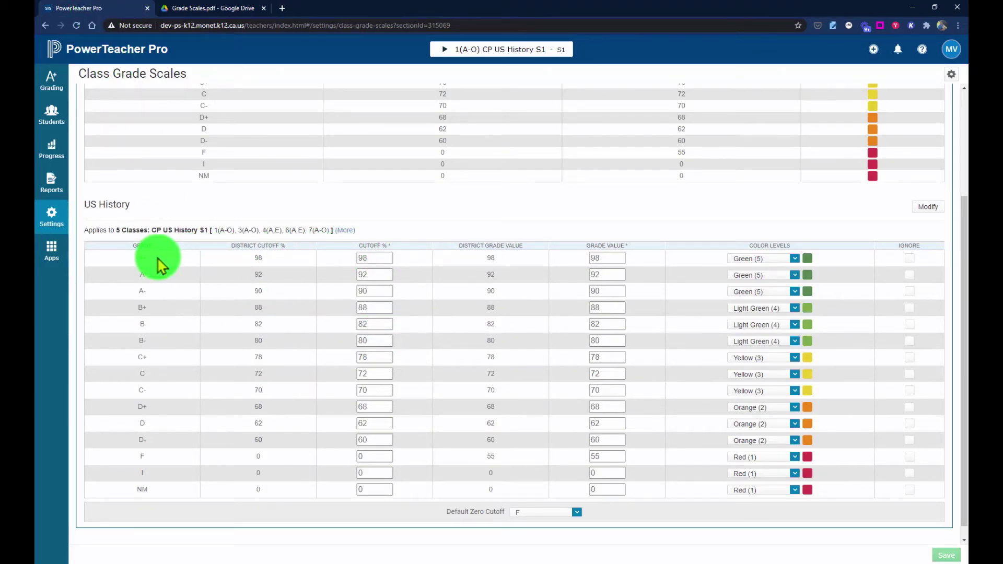
Step: Mark A+, B+, B-, C+, C- and D+ as ignored in US History, rechecking the reference chart
click(909, 259)
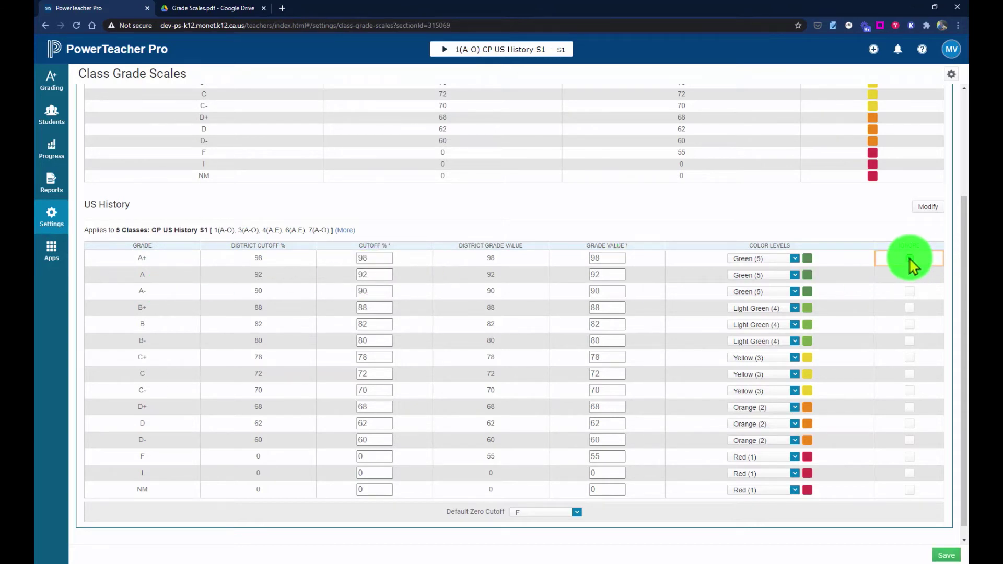
click(910, 307)
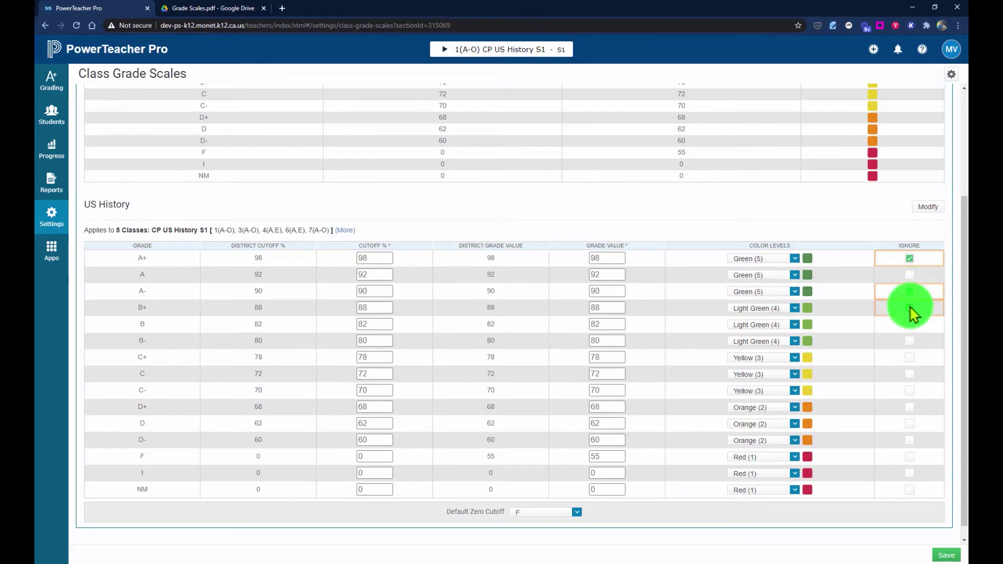
click(911, 342)
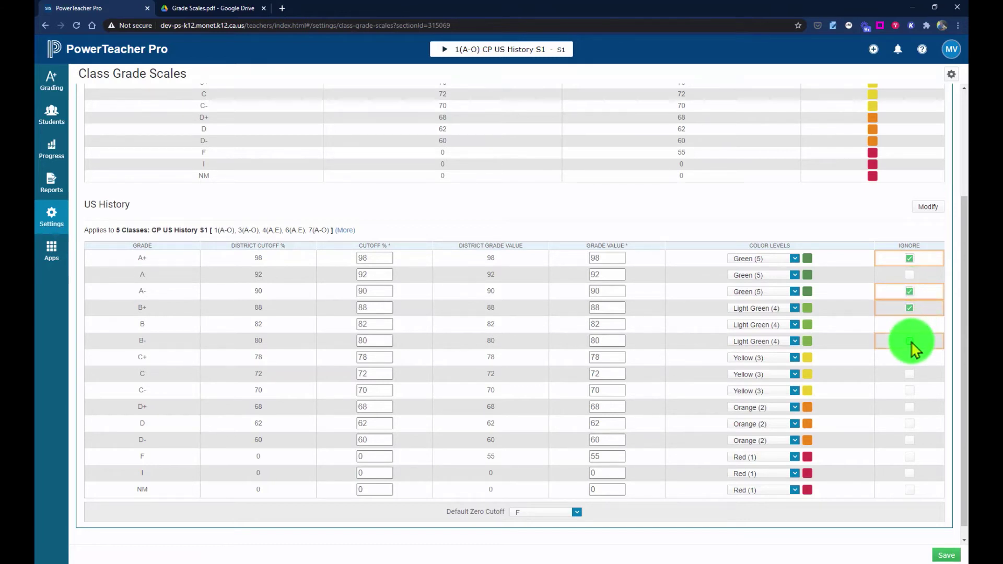
click(910, 358)
click(909, 392)
click(909, 408)
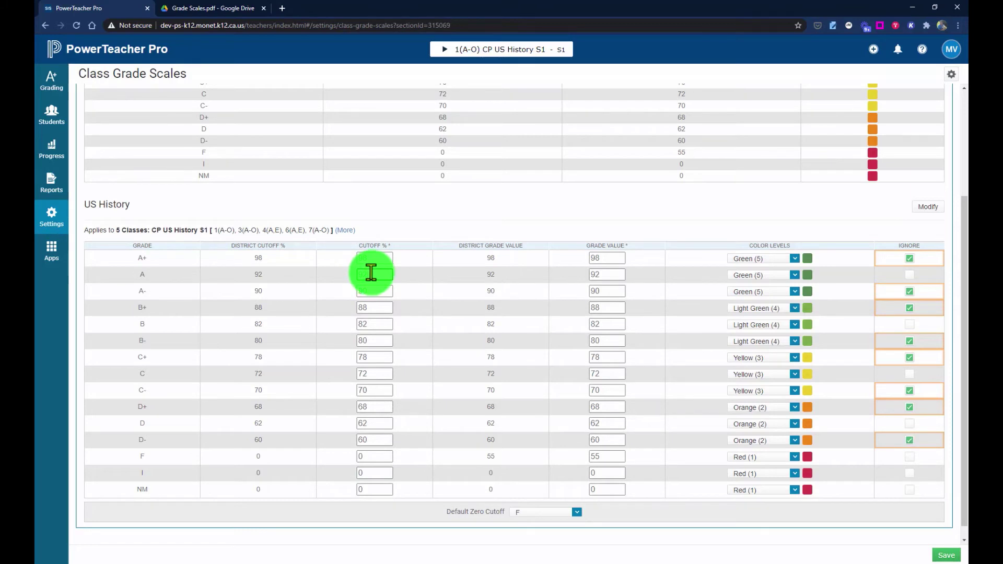
click(209, 10)
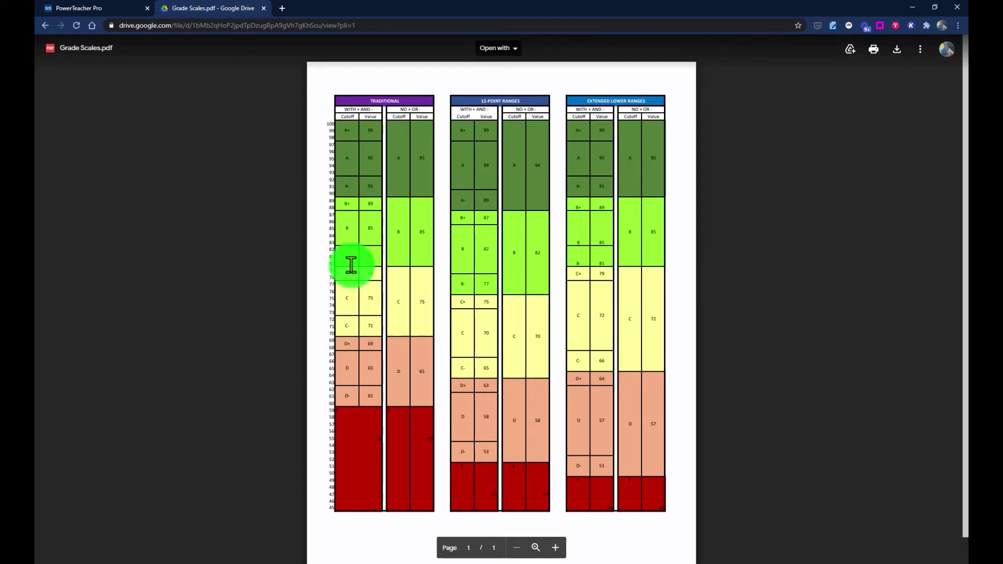
click(87, 9)
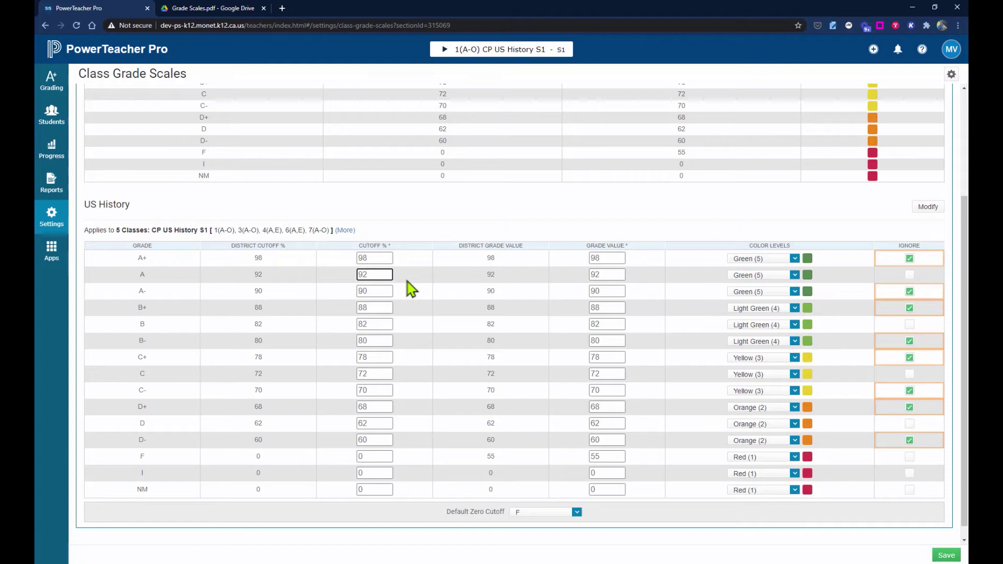
Step: Set the US History A cutoff to 90, A- to 91 and B to 80
key(BackSpace)
key(BackSpace)
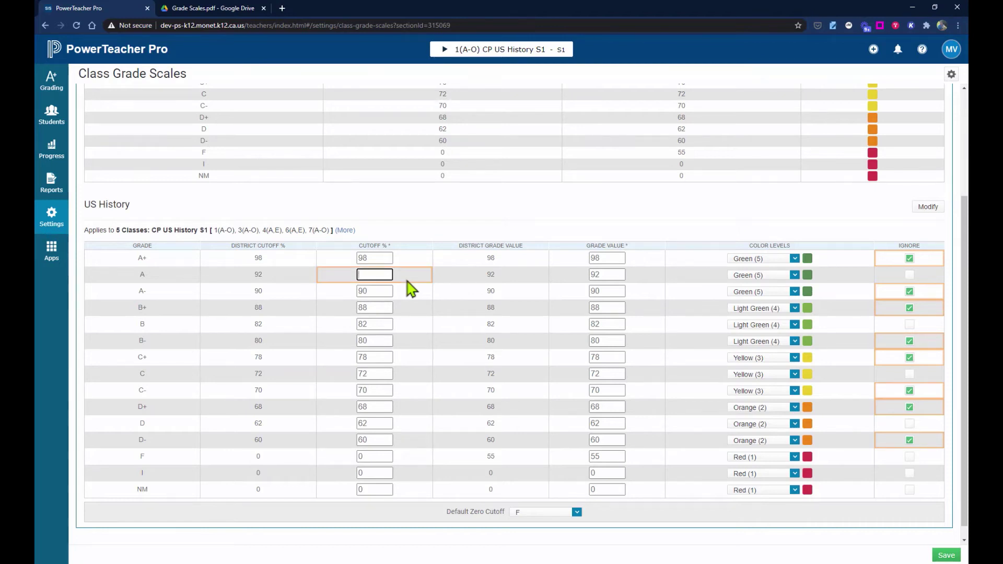
text(90)
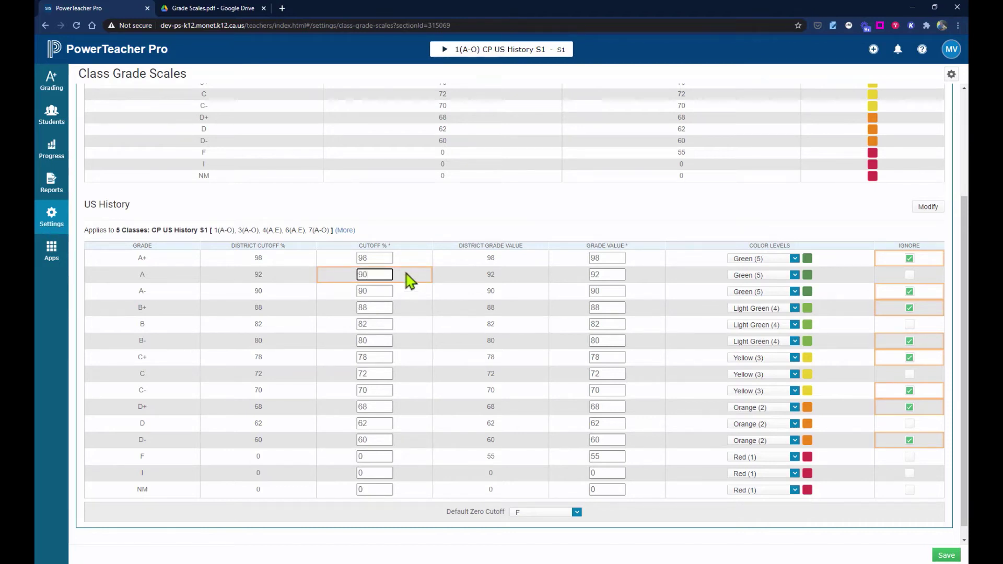
click(376, 291)
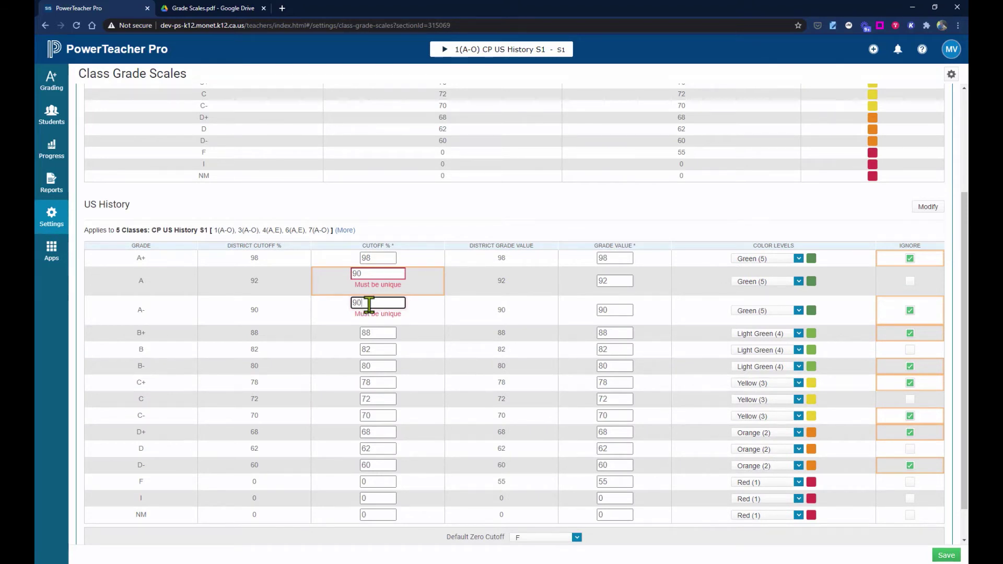
key(BackSpace)
key(BackSpace)
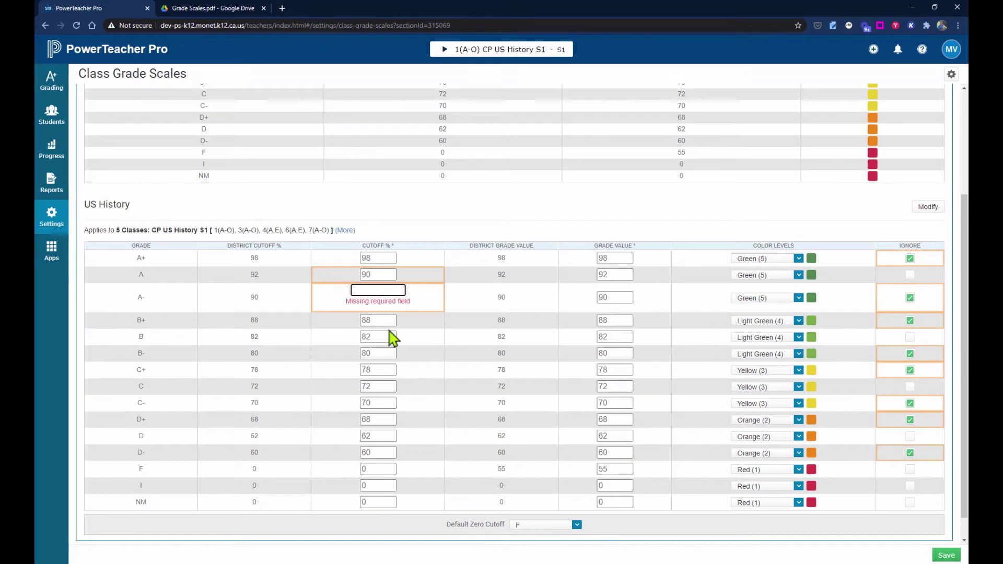
click(376, 289)
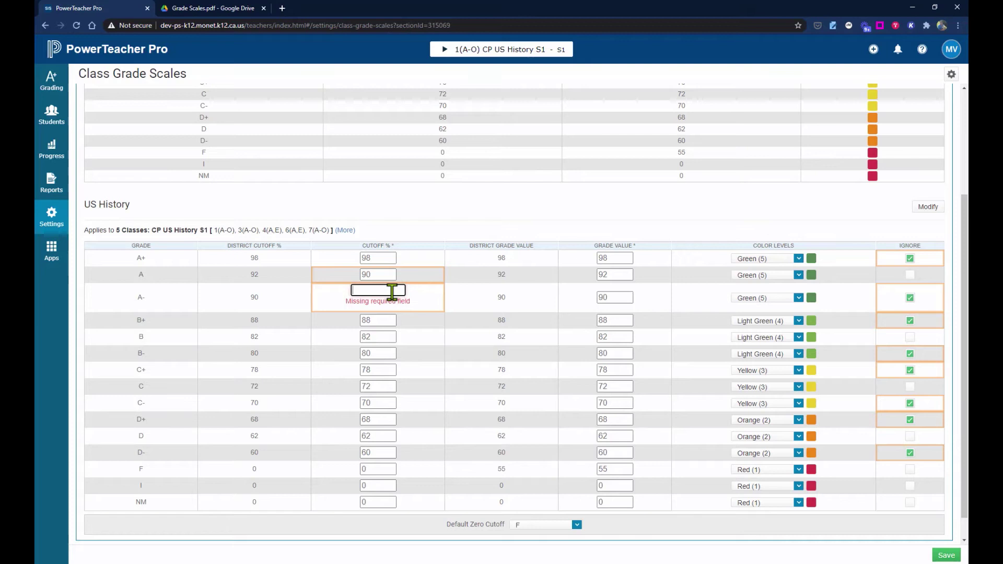
text(91)
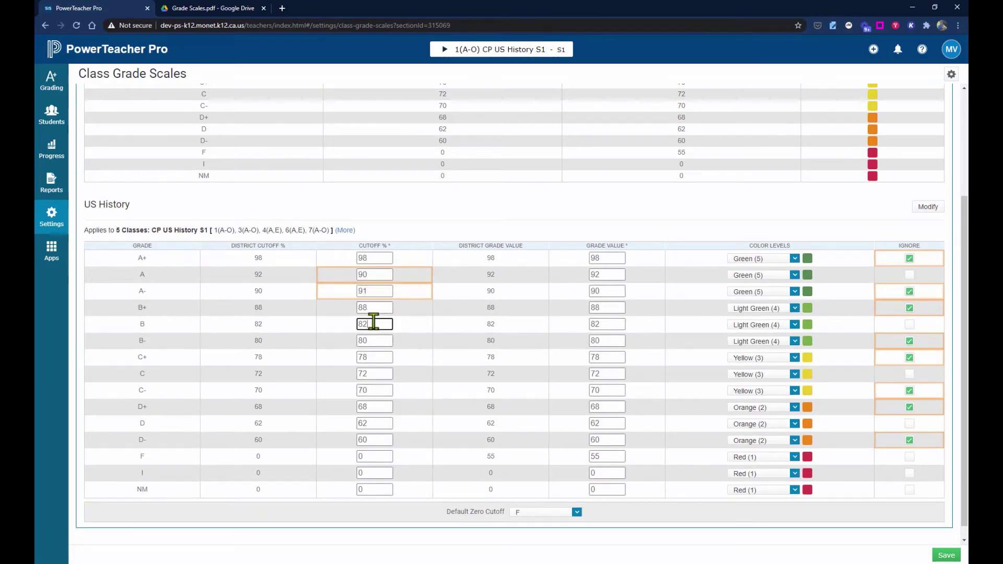
key(BackSpace)
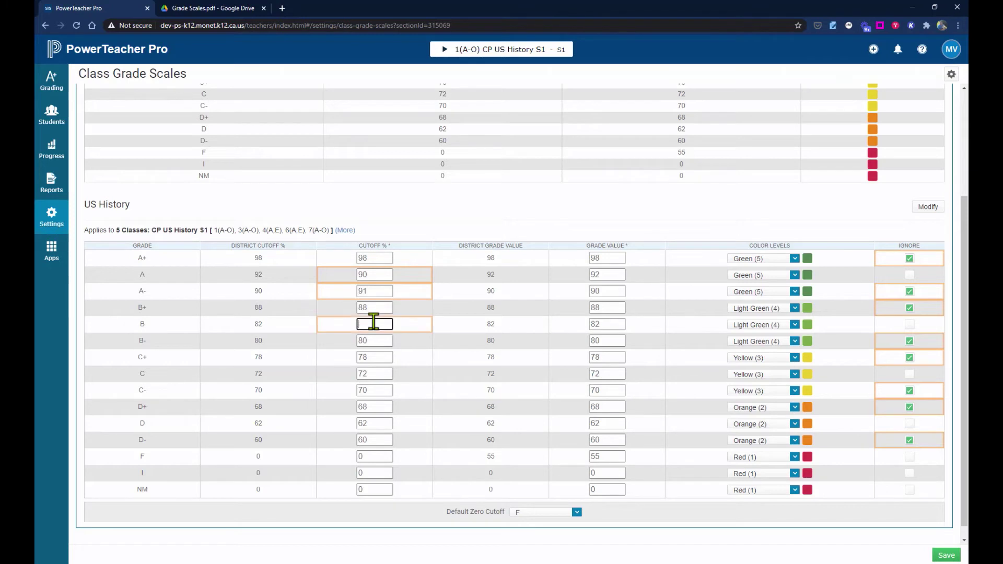
text(0)
Step: Set the B- cutoff to 81, C to 65 and D to 51
click(375, 341)
key(BackSpace)
text(1)
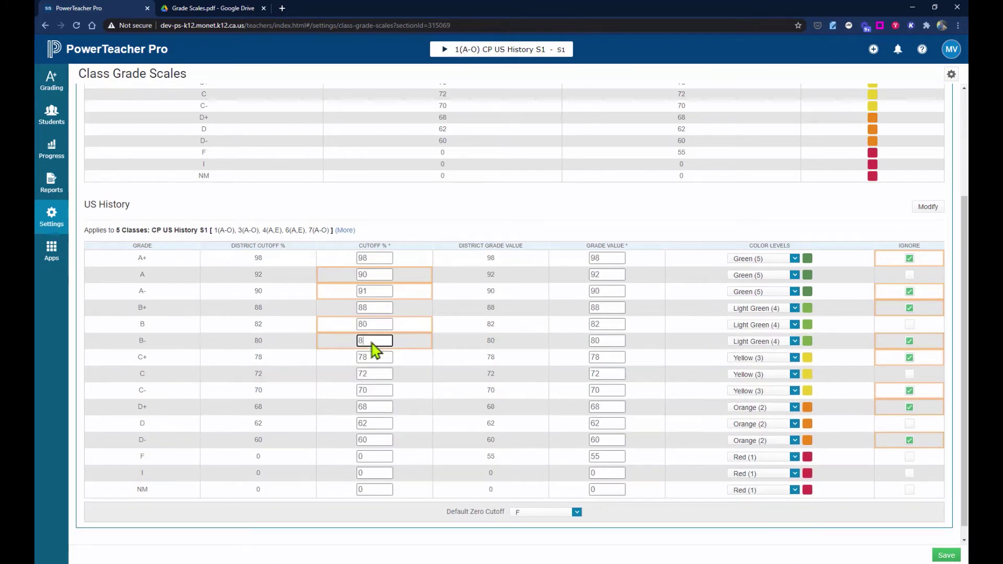
click(379, 374)
key(BackSpace)
key(BackSpace)
text(65)
click(376, 423)
key(BackSpace)
key(BackSpace)
text(51)
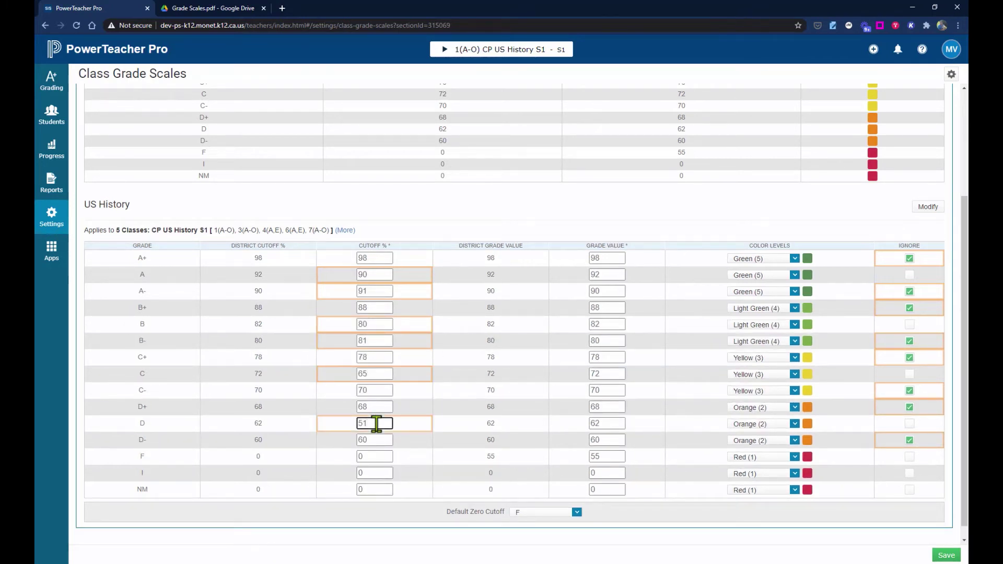
click(378, 456)
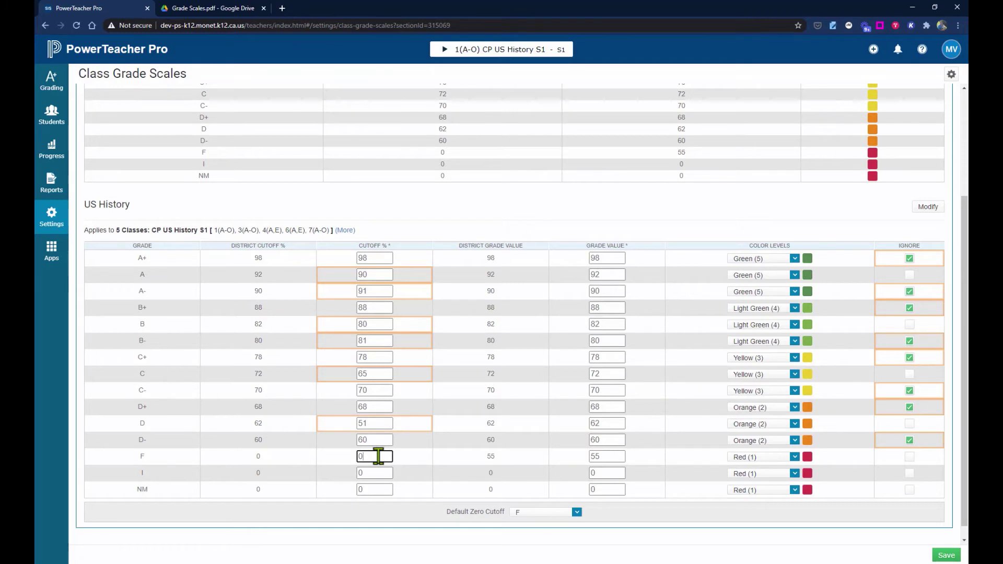
Step: Change the A grade value to 90, A- to 91 and B to 80
click(606, 275)
key(BackSpace)
text(0)
click(605, 290)
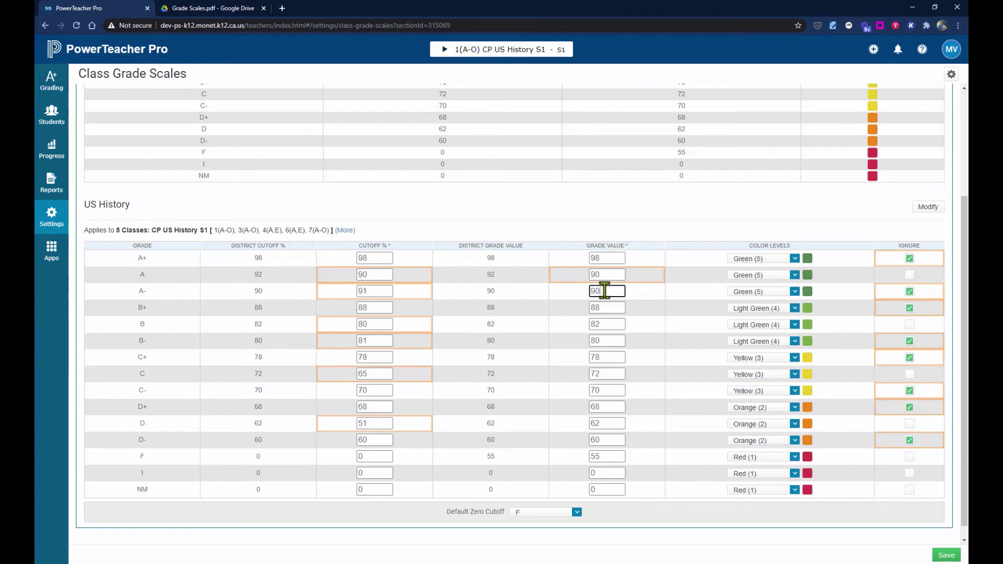
key(BackSpace)
text(1)
click(617, 325)
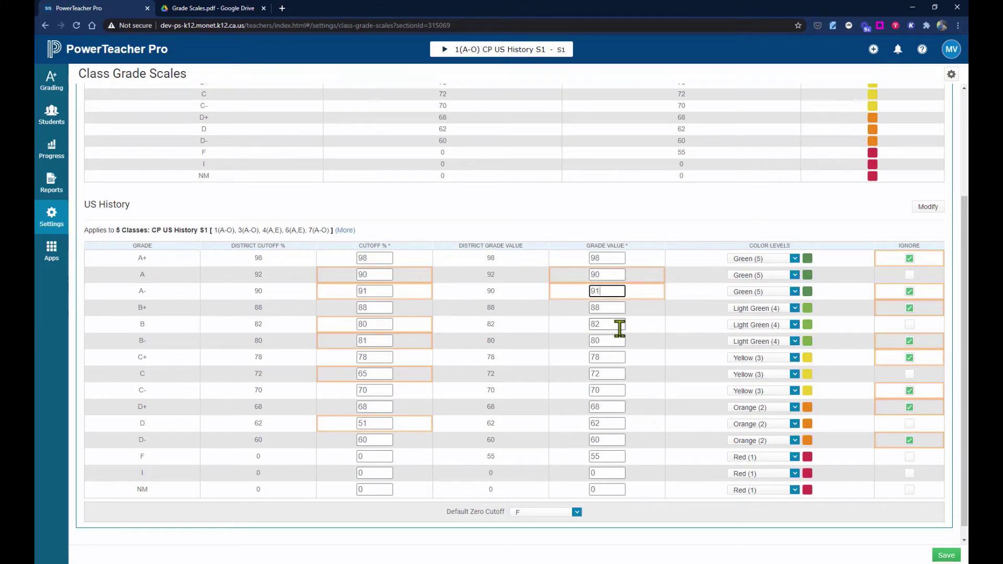
key(BackSpace)
text(0)
Step: Change the B- grade value to 81, C to 65 and D to 51
click(599, 341)
key(BackSpace)
text(1)
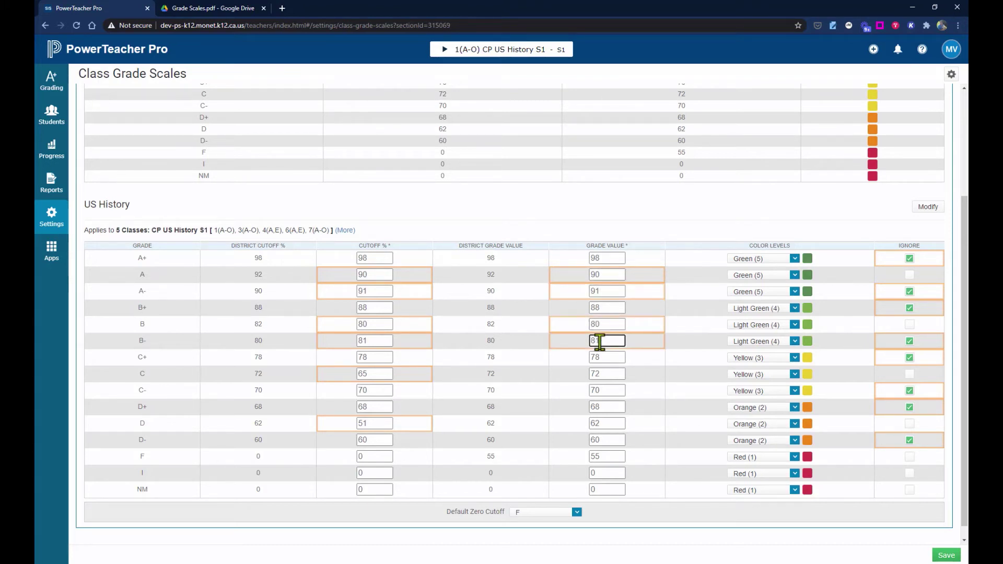
click(608, 374)
key(BackSpace)
key(BackSpace)
text(65)
click(609, 423)
key(BackSpace)
key(BackSpace)
text(51)
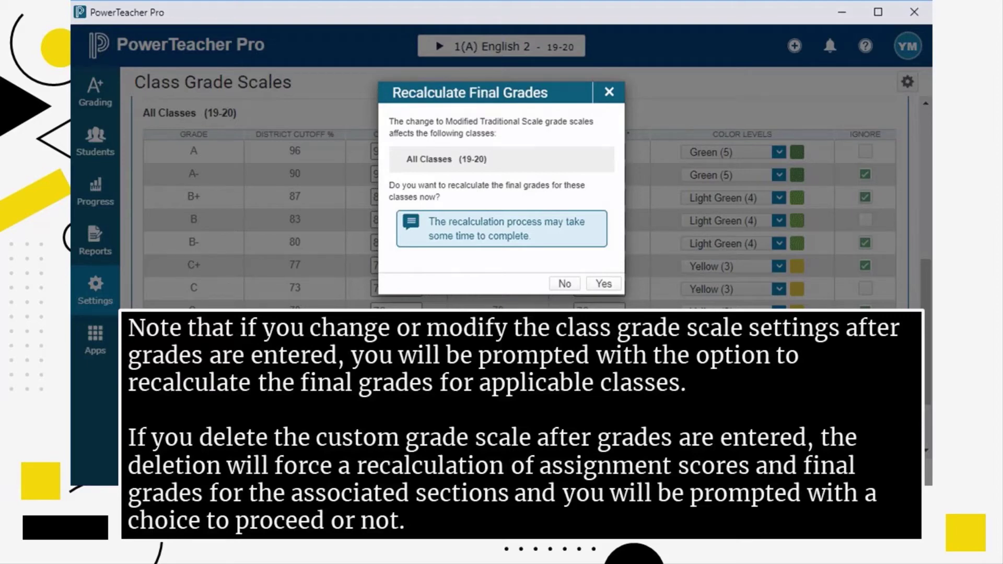
click(946, 555)
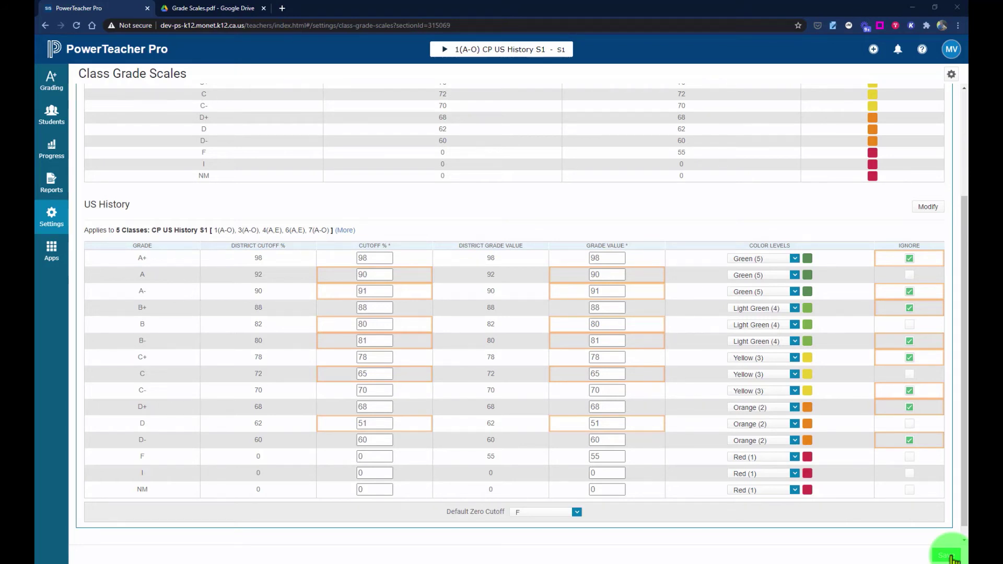
Step: Save the US History scale and confirm recalculating final grades for its classes
click(946, 556)
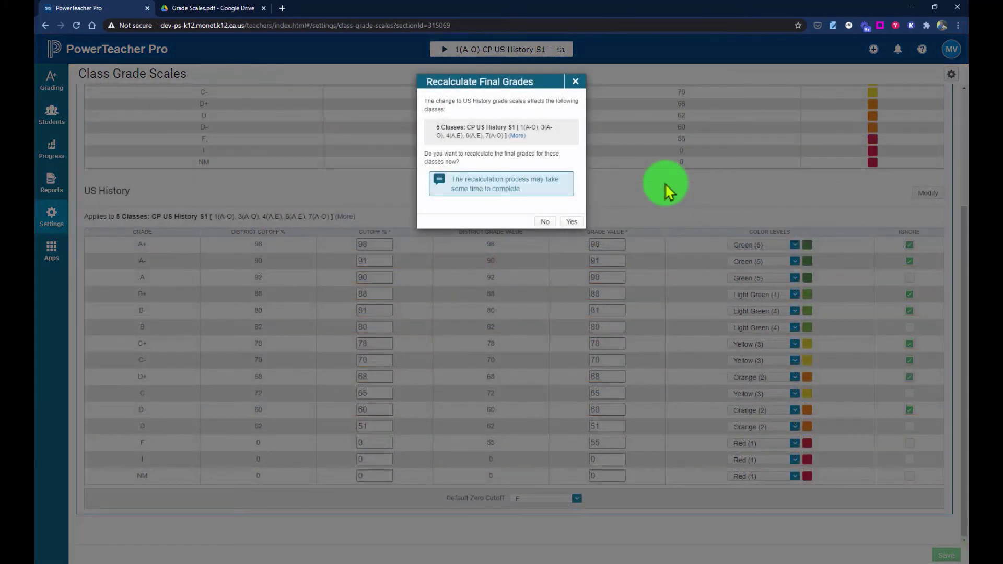
click(574, 224)
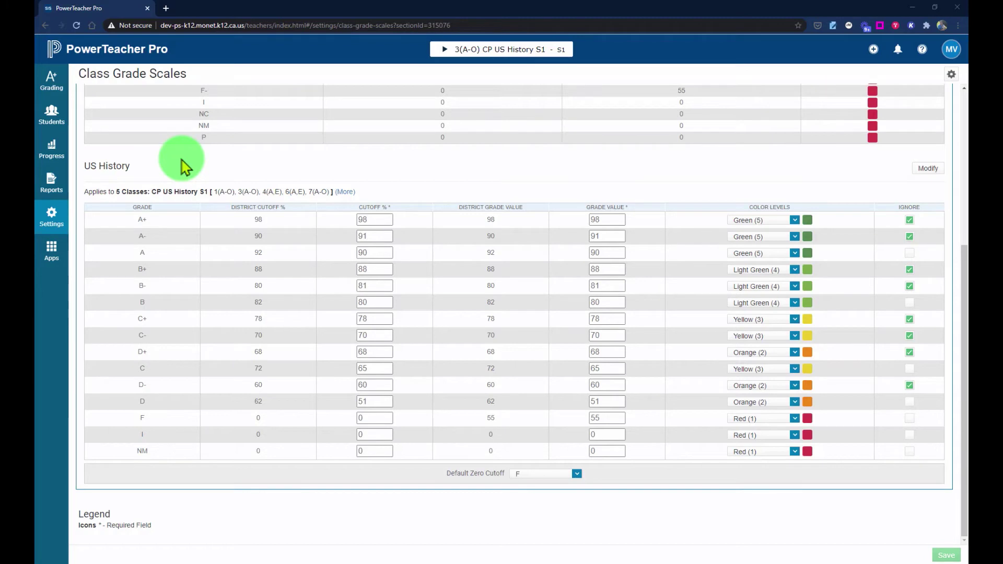
Step: Bring up the US History scale's Modify dialog showing its five checked CP US History sections
click(52, 217)
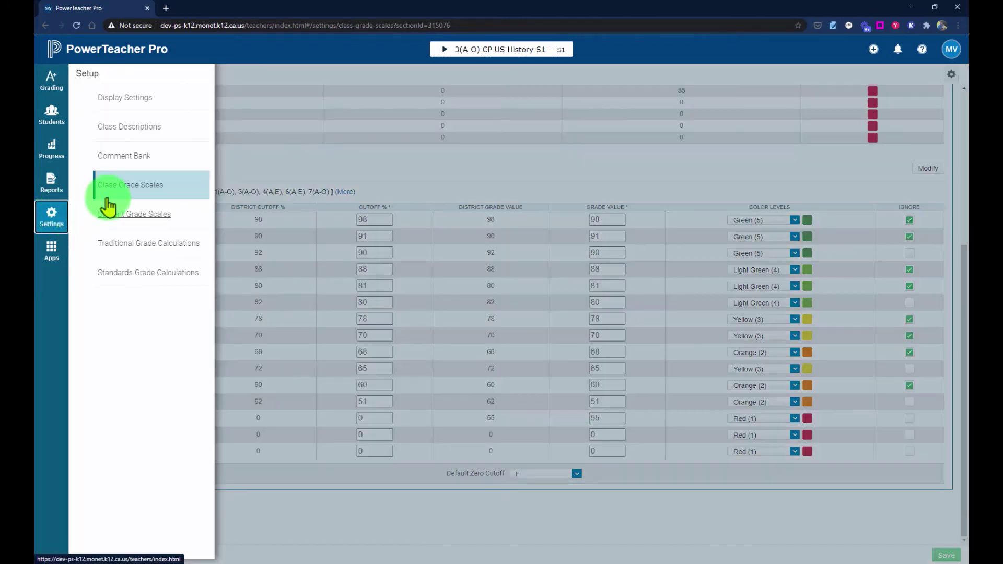
click(278, 182)
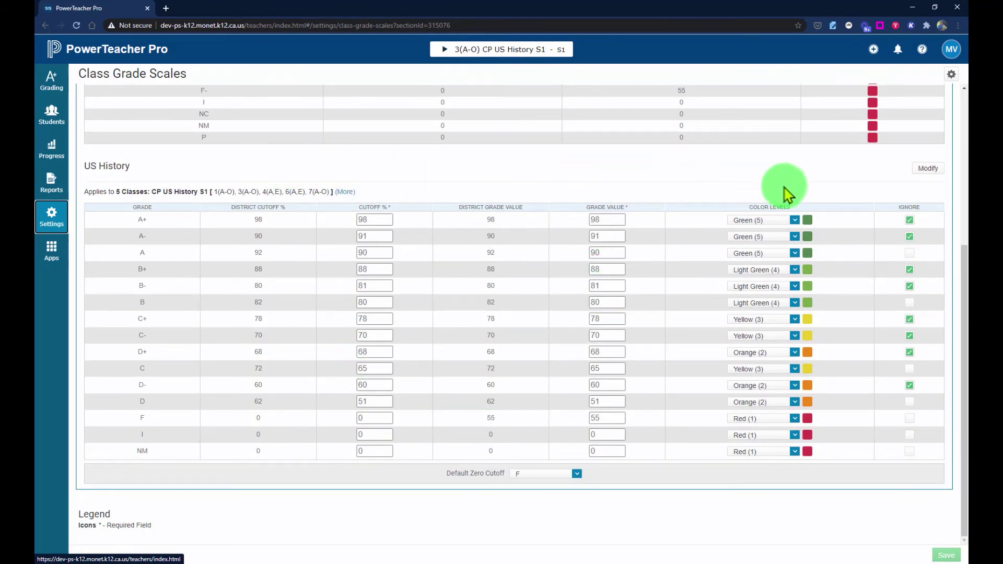
click(927, 169)
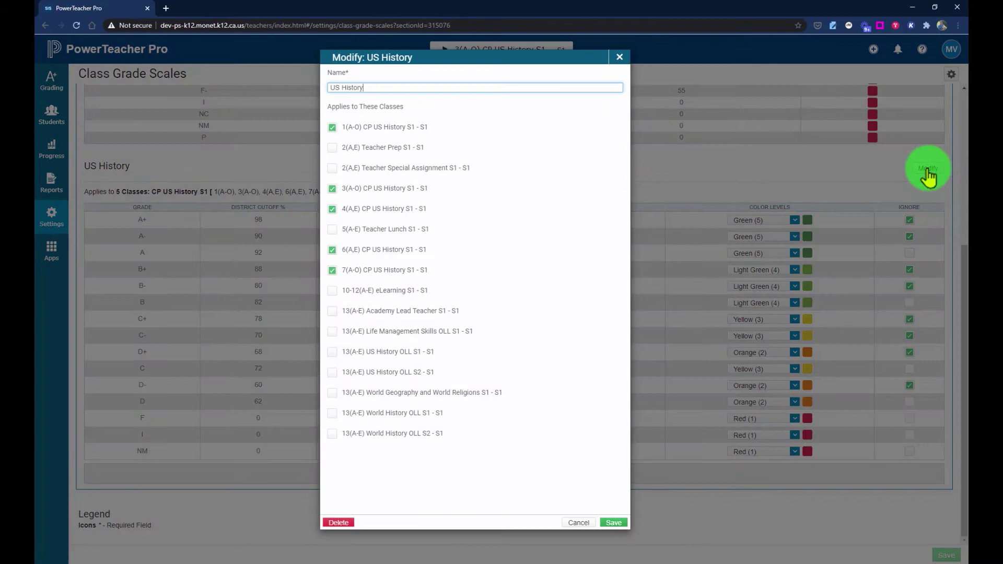